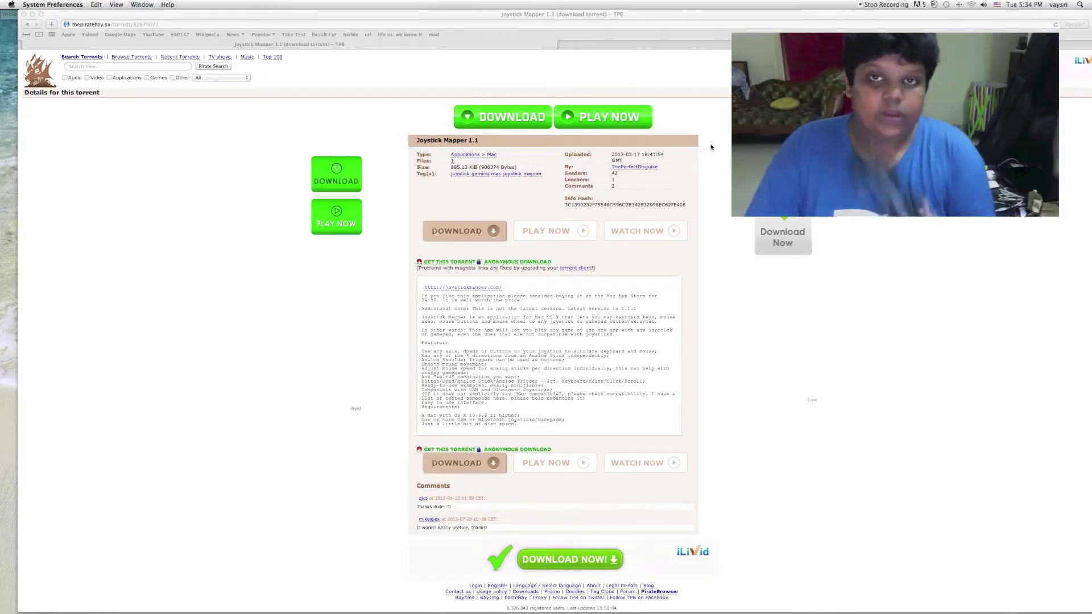
# Open System Preferences' Bluetooth pane and confirm the PLAYSTATION(R)3 Controller is connected.
pyautogui.moveTo(813, 595)
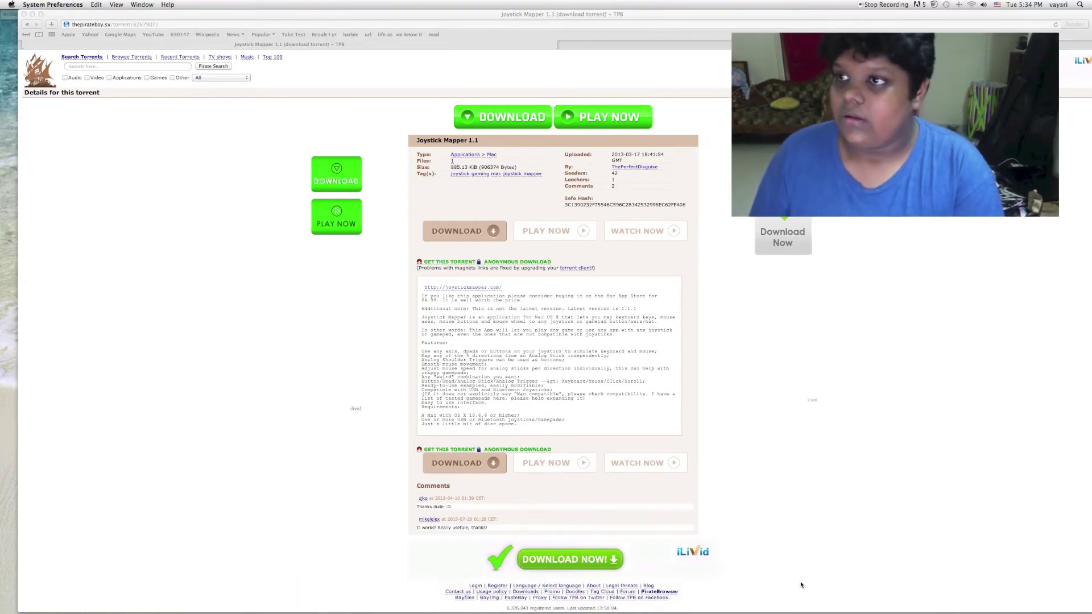
pyautogui.click(11, 5)
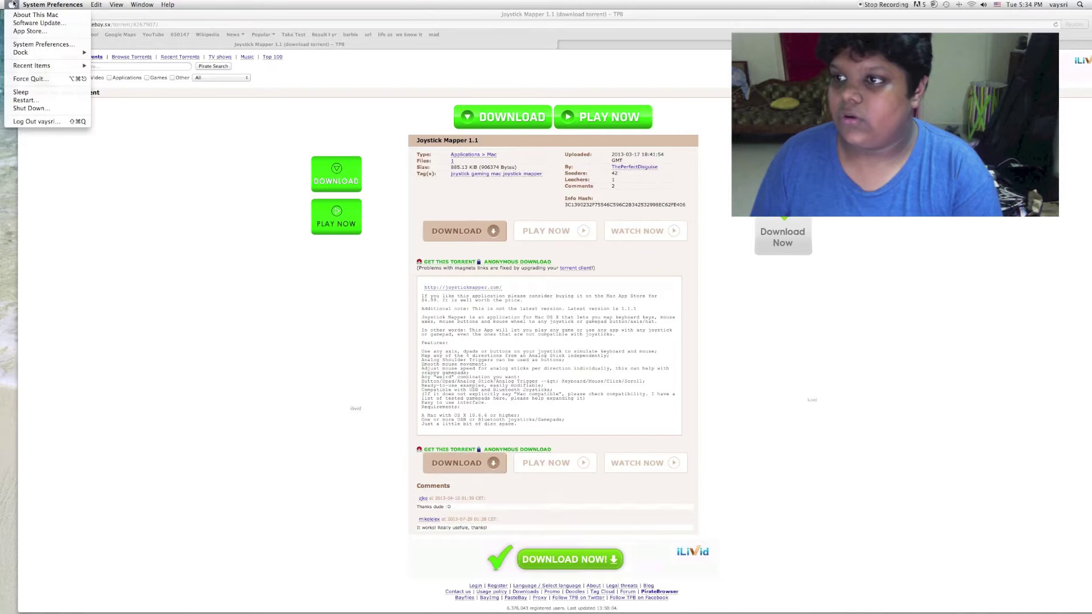
pyautogui.click(13, 5)
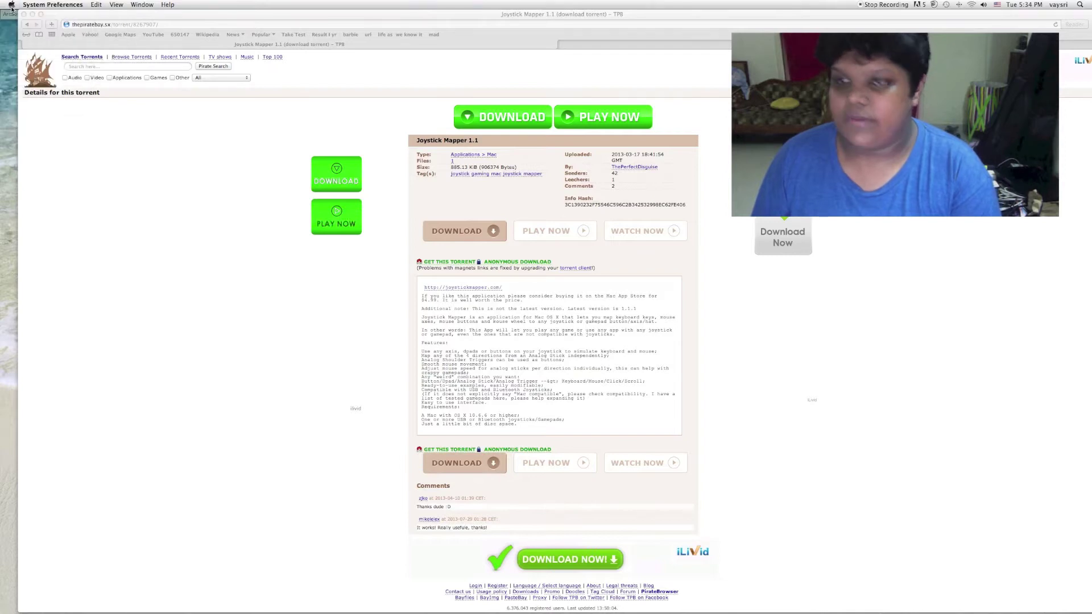
pyautogui.click(12, 5)
pyautogui.click(23, 44)
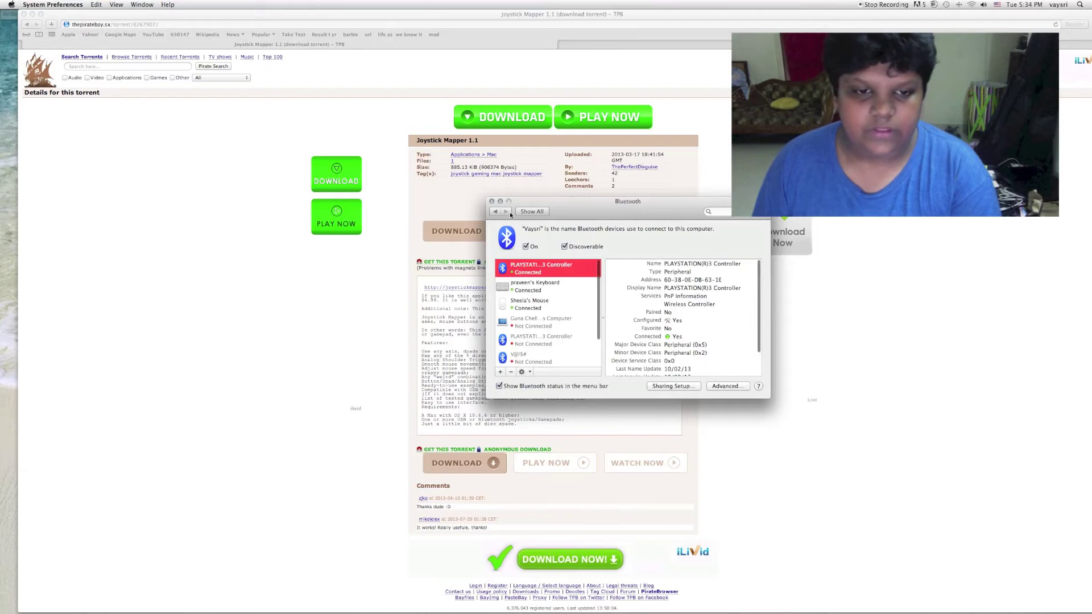
pyautogui.click(526, 212)
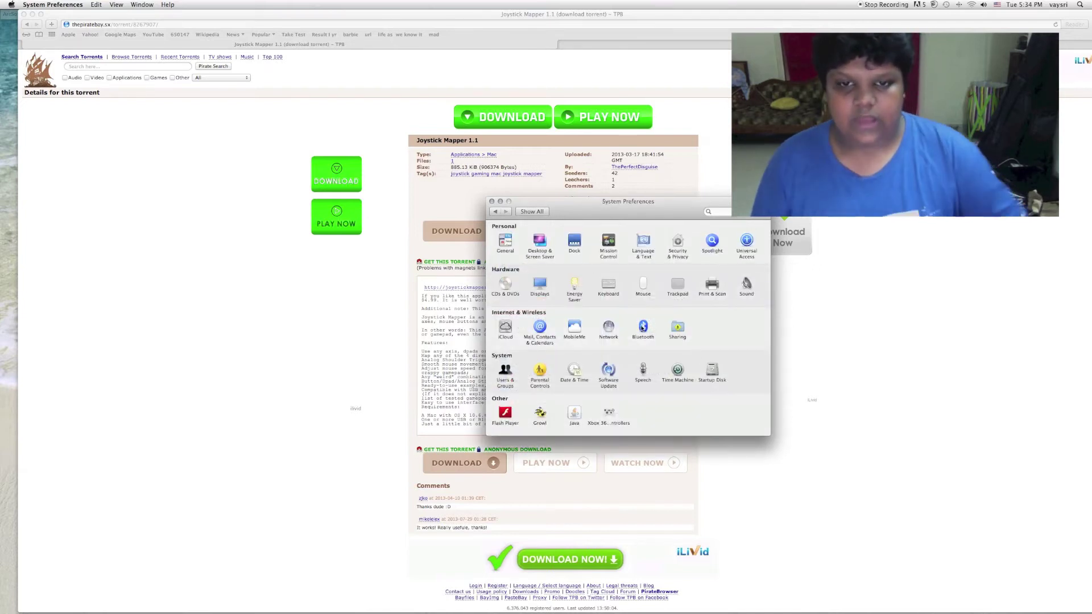
pyautogui.click(643, 328)
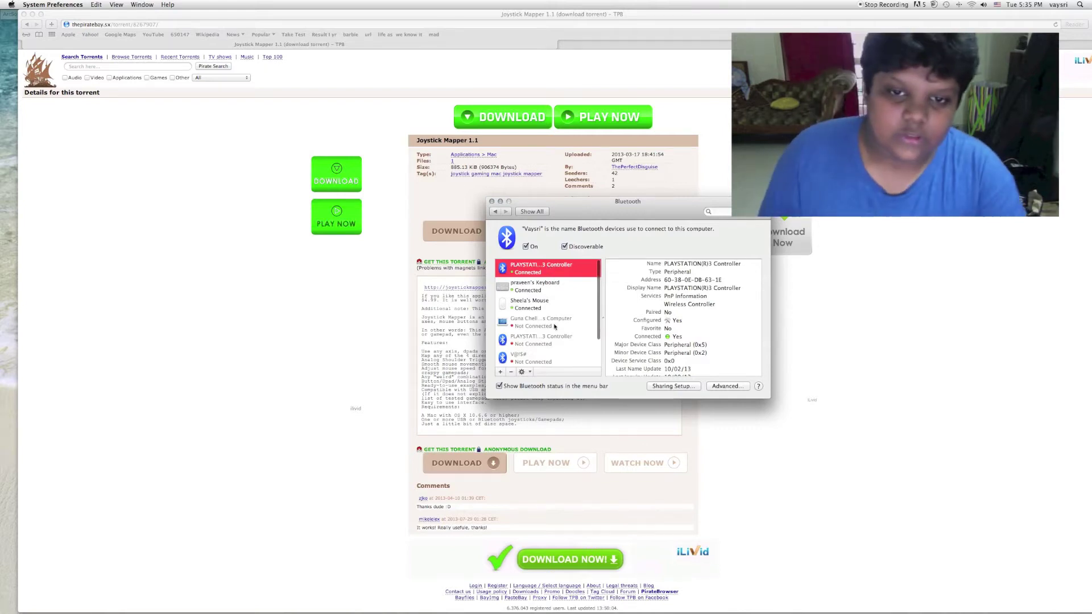
# Minimise the Bluetooth settings and send the Joystick Mapper 1.1 magnet link from Safari to Transmission.
pyautogui.click(502, 202)
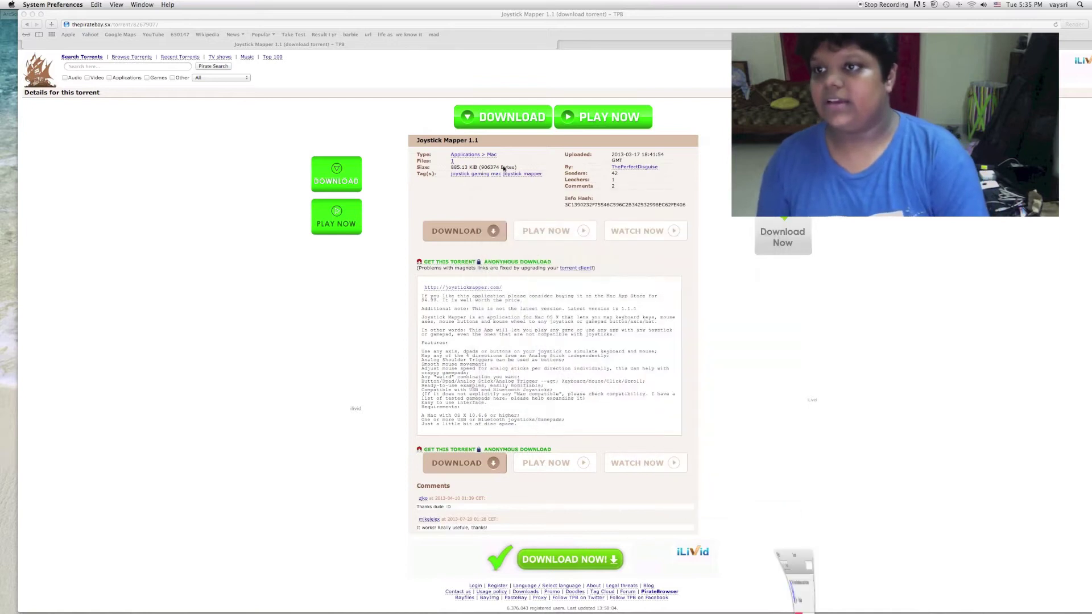
pyautogui.click(185, 14)
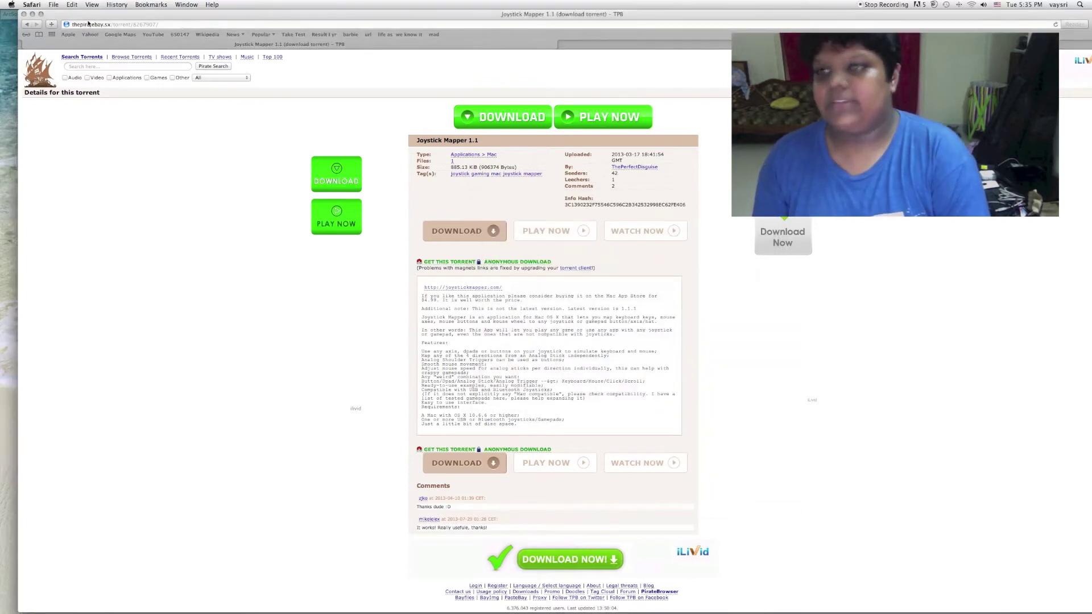
pyautogui.moveTo(177, 25); pyautogui.dragTo(63, 26)
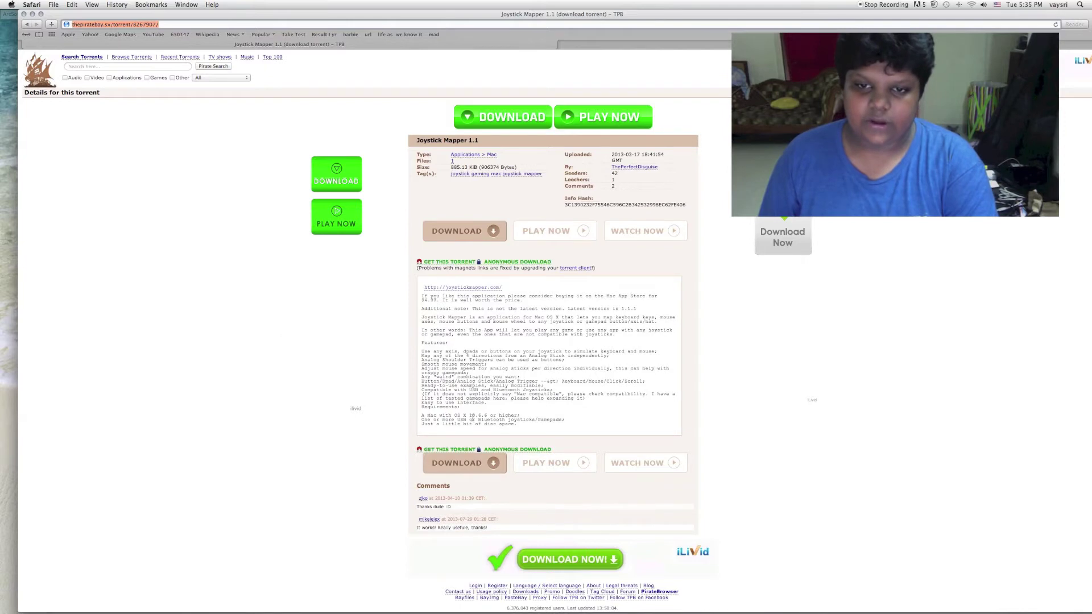
pyautogui.click(466, 263)
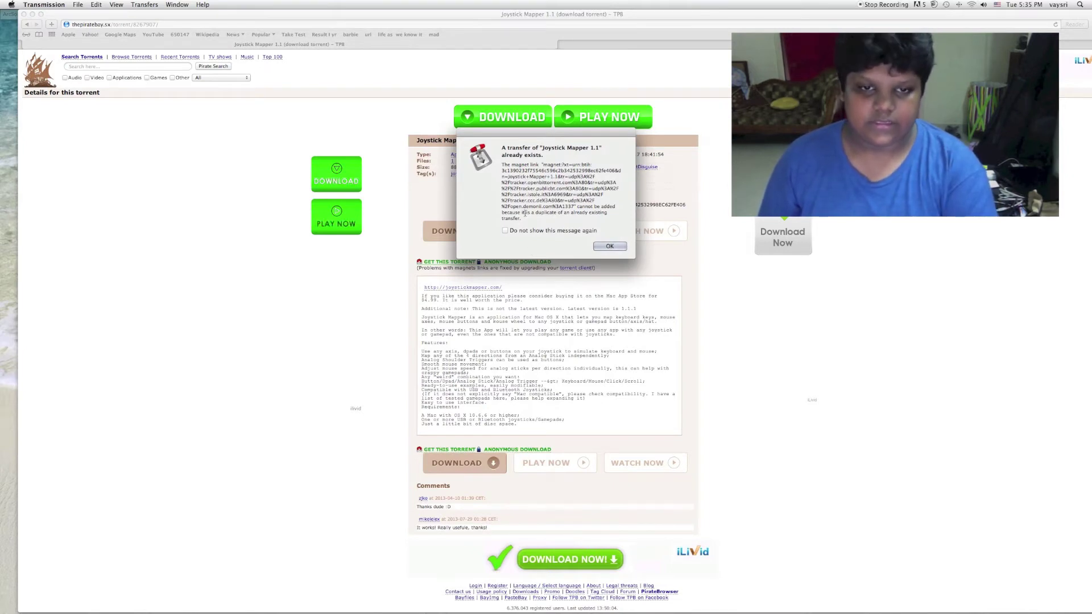
# Dismiss Transmission's transfer-already-exists notice and restore the Joystick Mapper 1.1 Finder folder from the Dock.
pyautogui.click(609, 246)
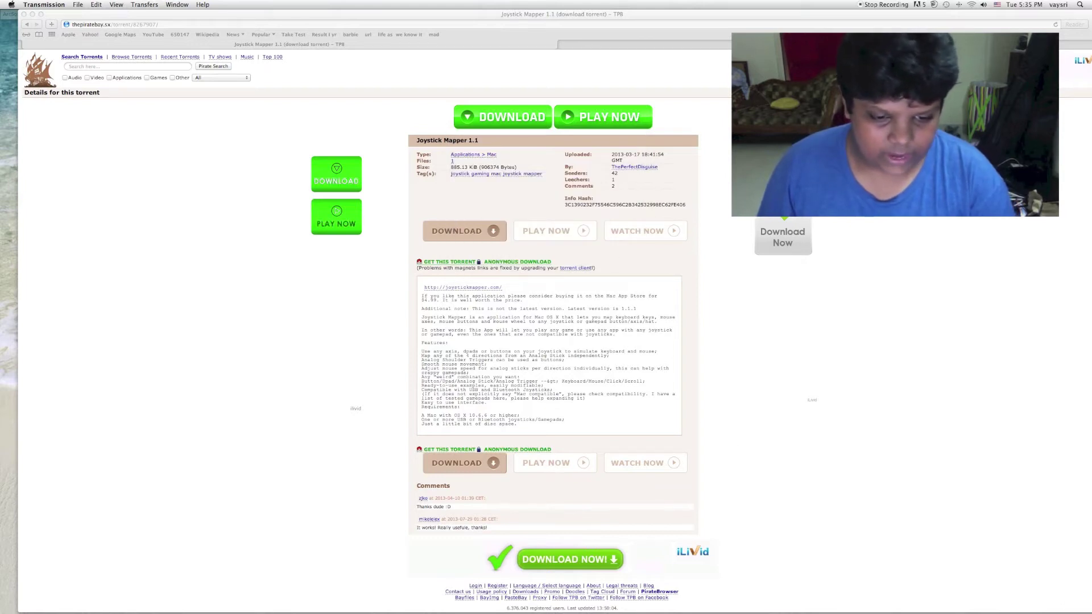
pyautogui.moveTo(629, 608)
pyautogui.click(677, 591)
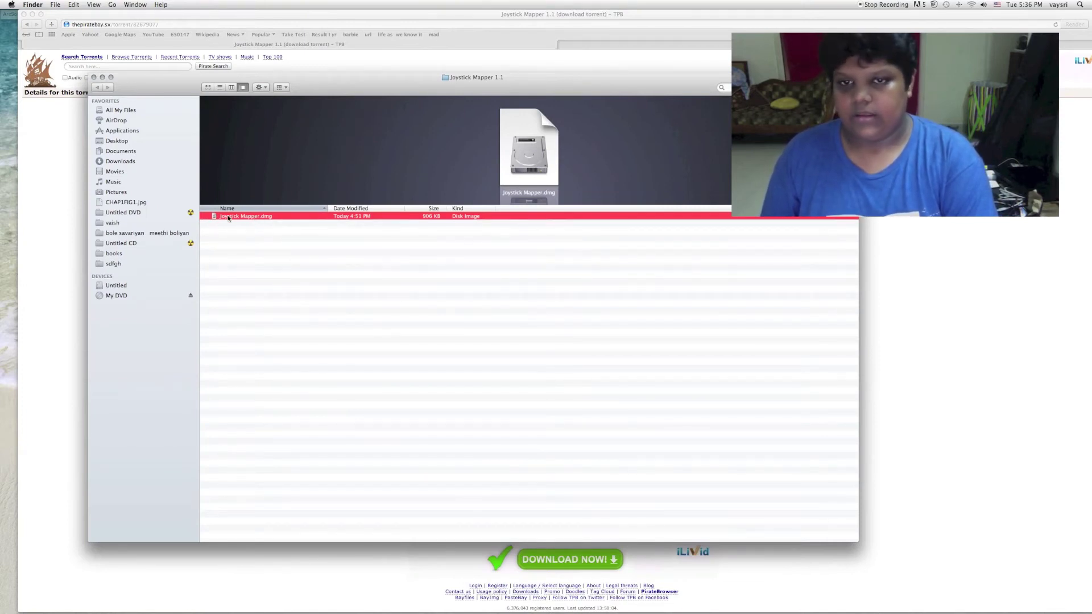
# Mount Joystick Mapper.dmg, launch the Joystick Mapper app, and approve the downloaded-app warning.
pyautogui.doubleClick(228, 217)
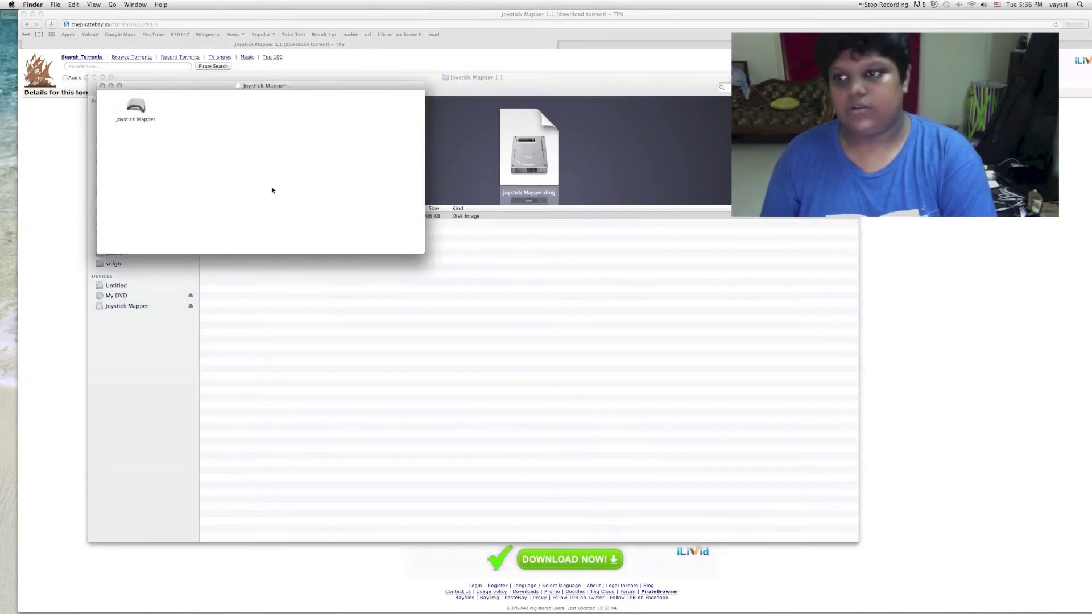
pyautogui.moveTo(251, 90); pyautogui.dragTo(457, 163)
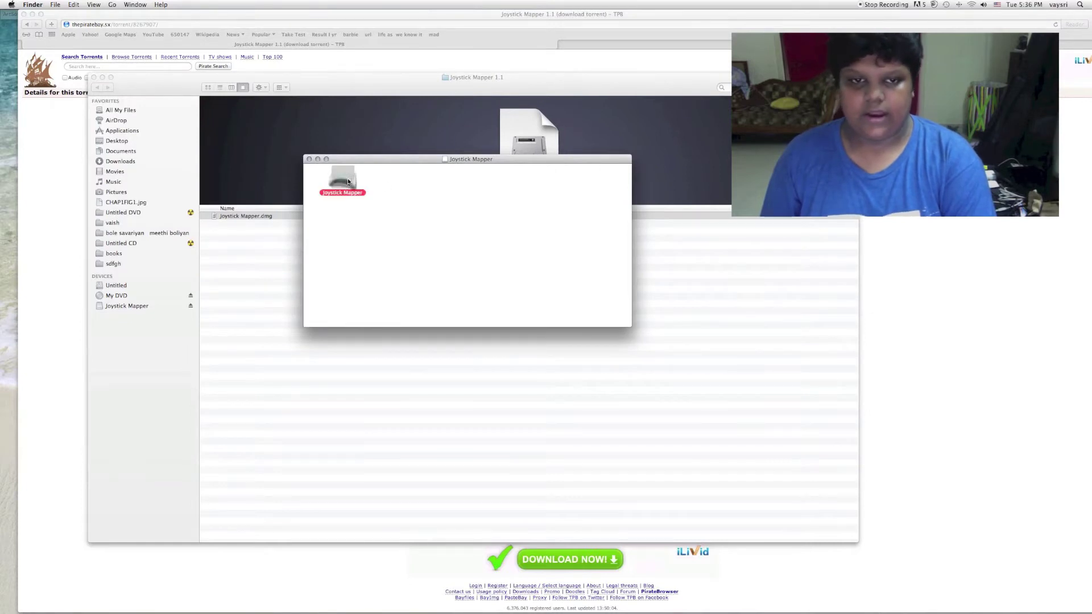
pyautogui.doubleClick(348, 180)
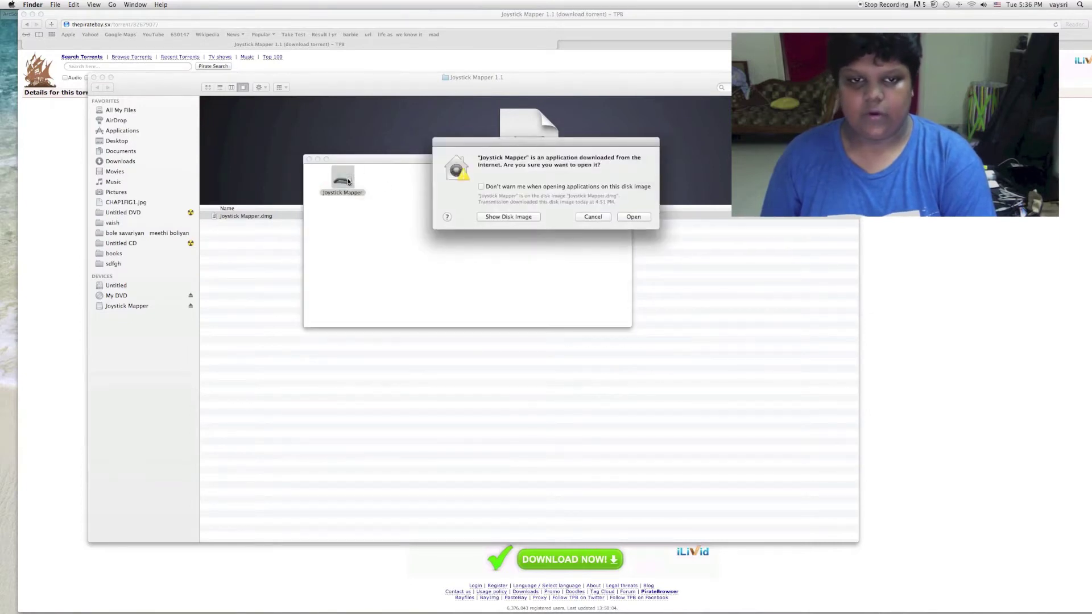
pyautogui.click(633, 218)
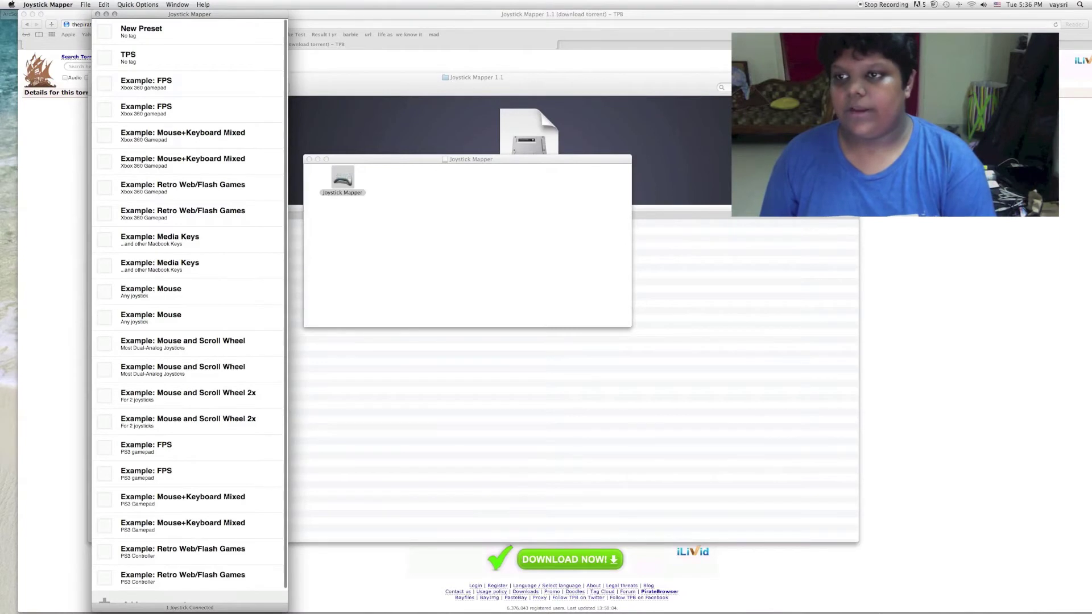
# Load the bundled example presets with File > Load Examples.
pyautogui.scroll(-1, 203, 84)
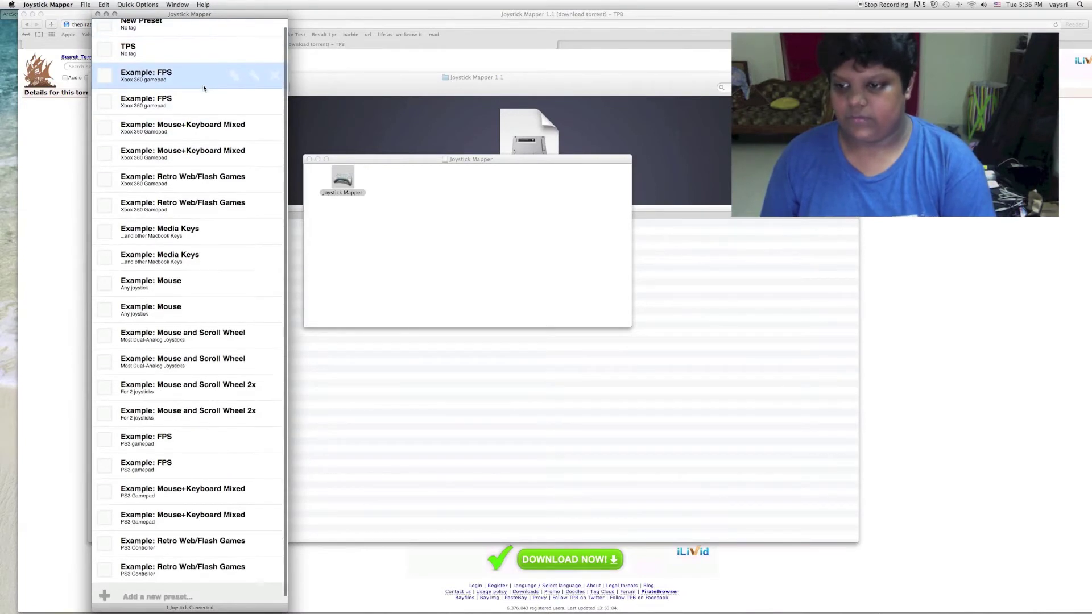
pyautogui.scroll(-1, 203, 84)
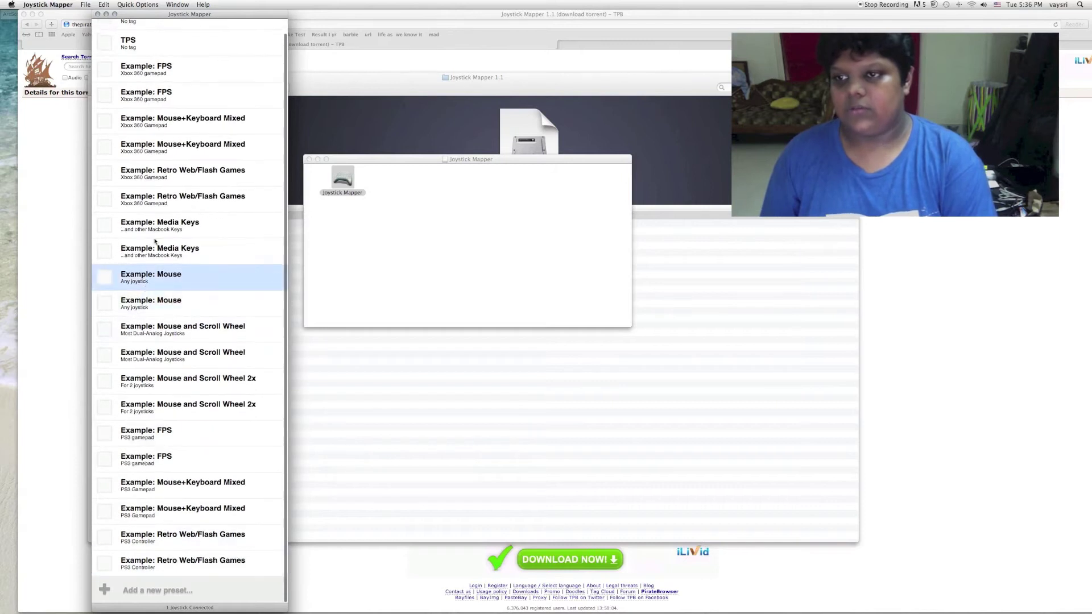
pyautogui.scroll(2, 158, 186)
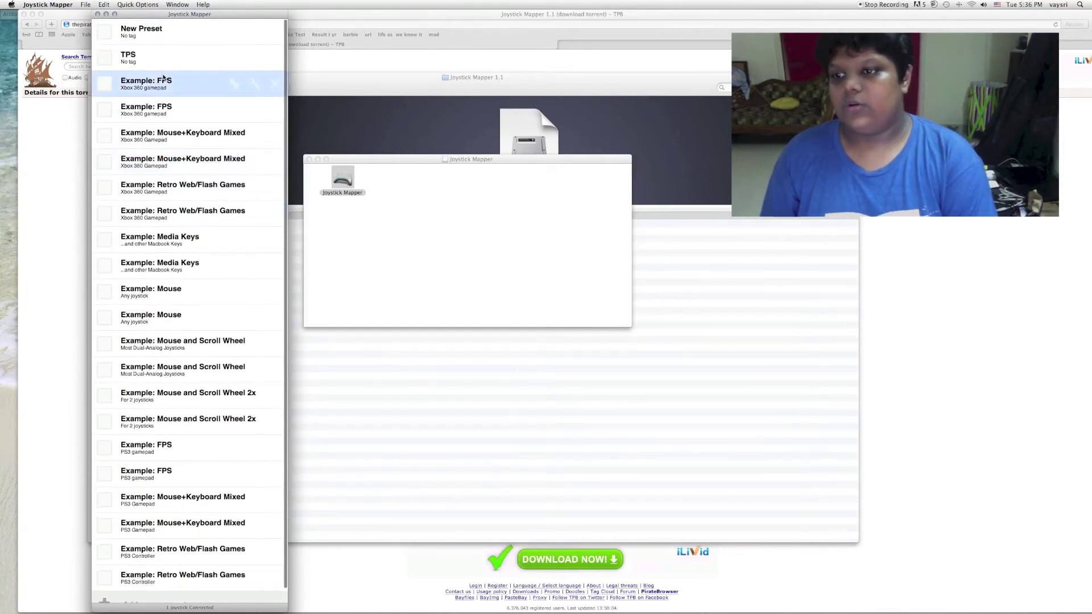
pyautogui.scroll(1, 164, 78)
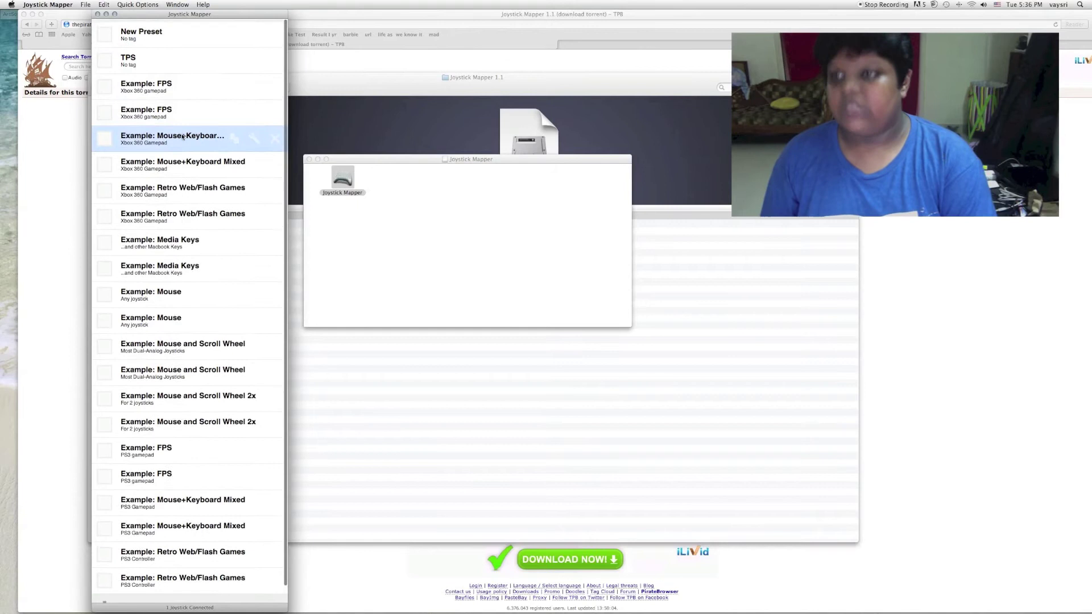
pyautogui.scroll(-1, 183, 137)
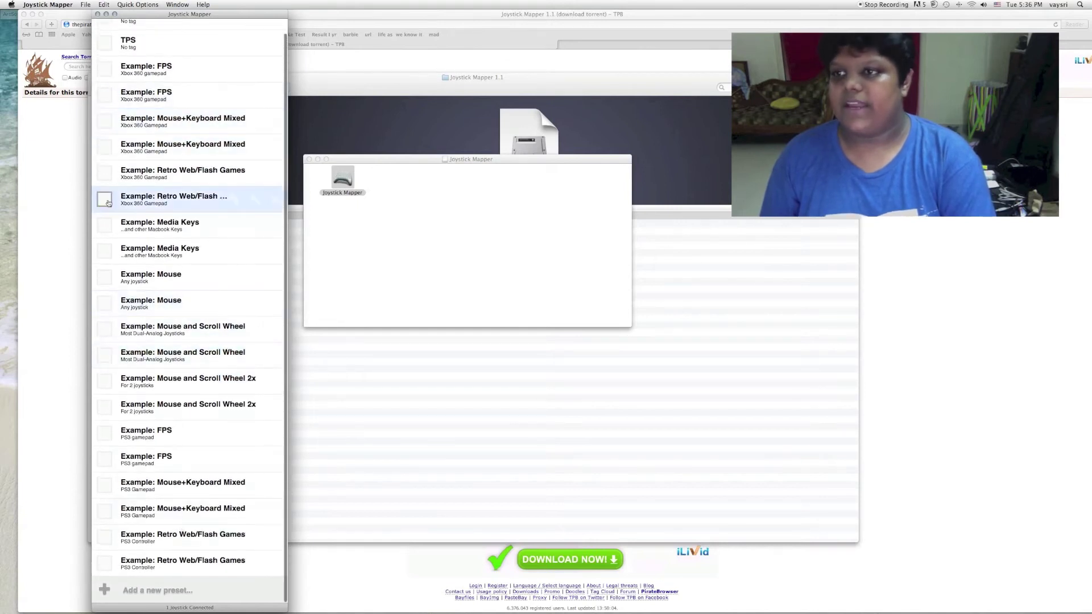
pyautogui.click(86, 5)
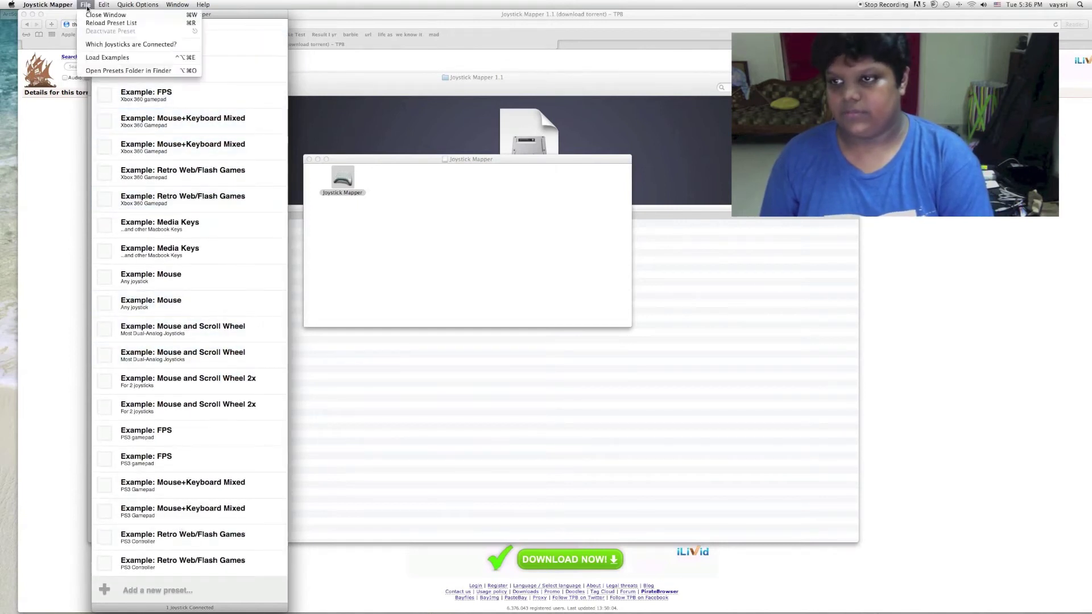
pyautogui.click(110, 57)
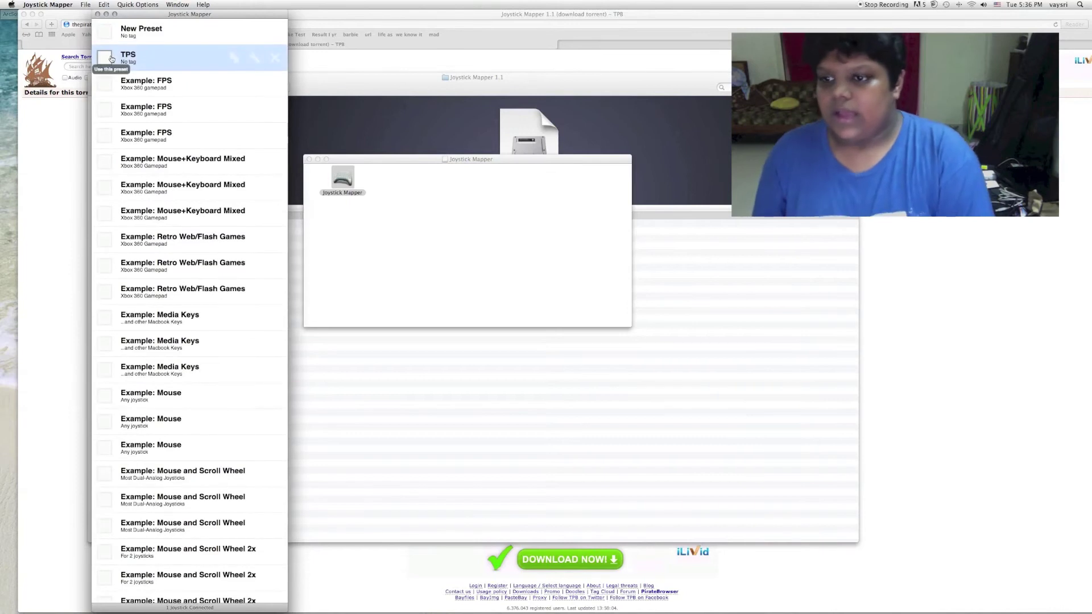
# Scroll through the preset list to locate the PS3 gamepad example presets.
pyautogui.scroll(-1, 152, 136)
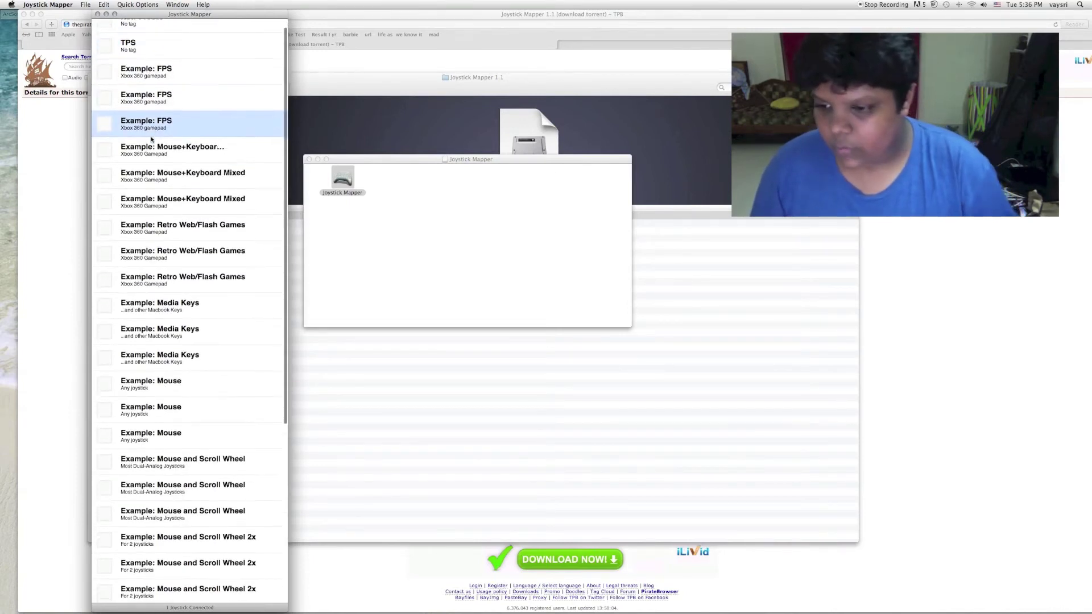
pyautogui.scroll(-6, 152, 139)
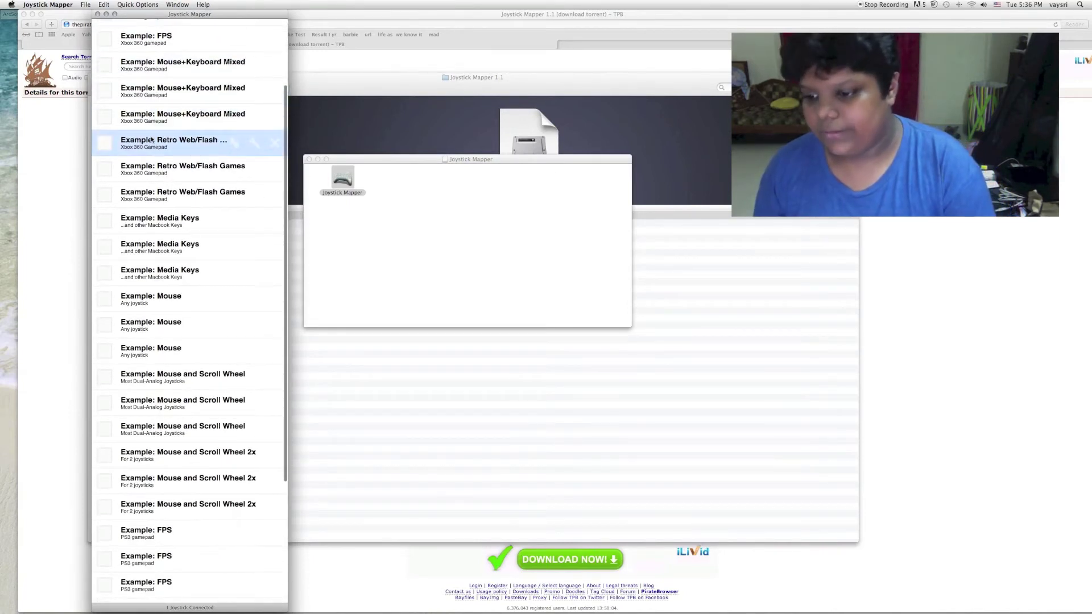
pyautogui.scroll(-3, 193, 319)
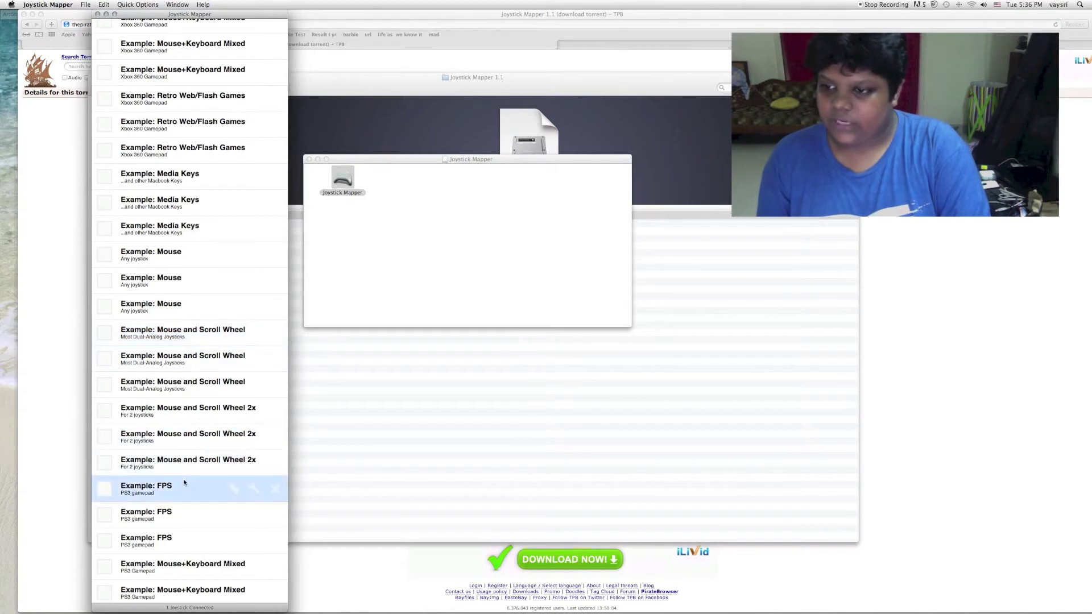
pyautogui.scroll(-2, 188, 481)
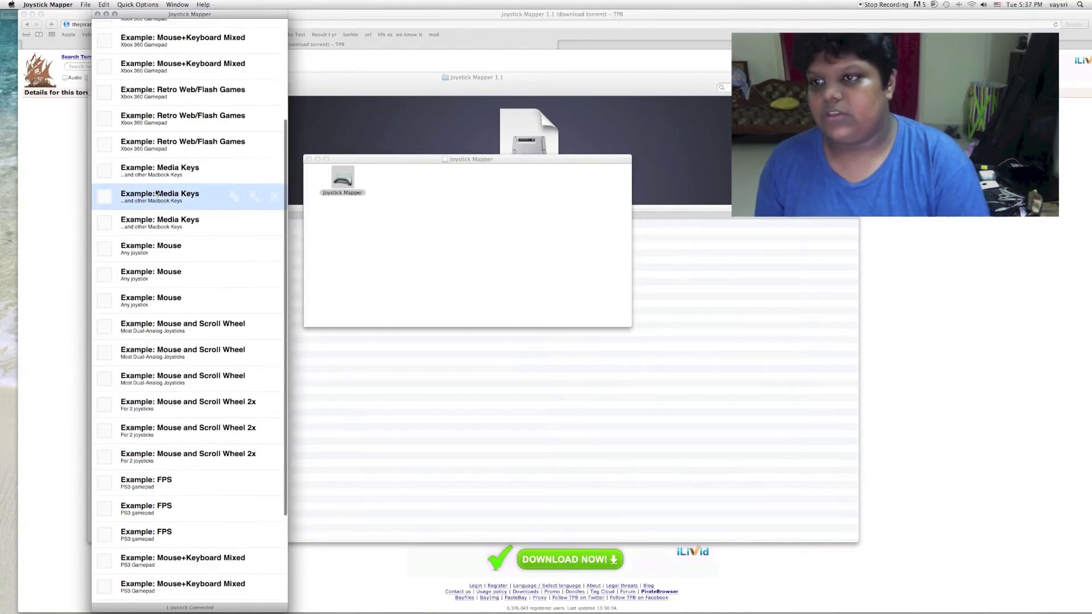
pyautogui.scroll(2, 157, 192)
pyautogui.scroll(5, 158, 193)
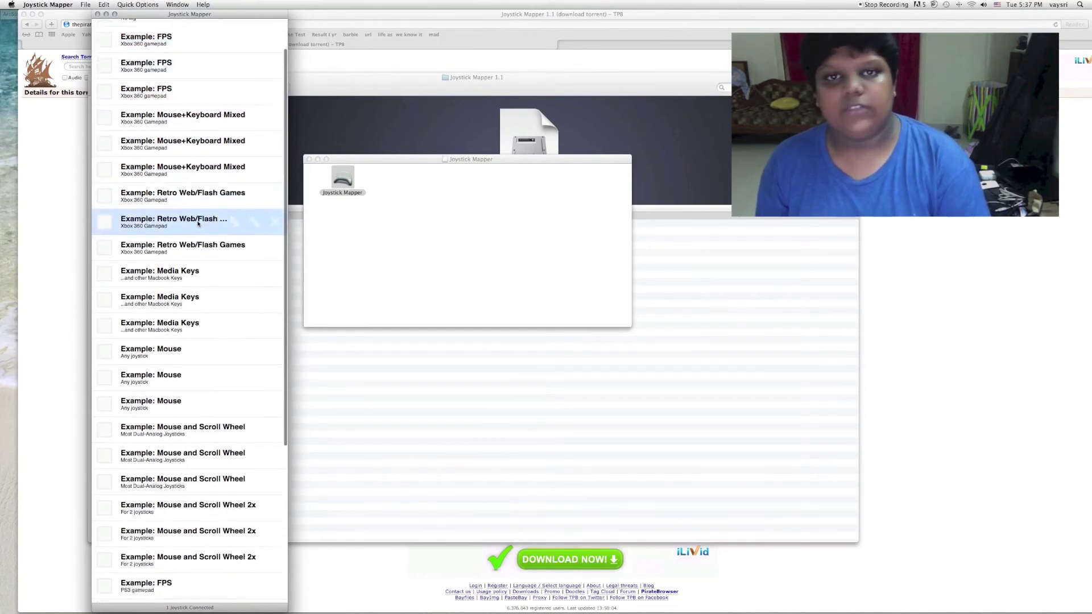
pyautogui.scroll(-1, 185, 205)
pyautogui.scroll(1, 182, 196)
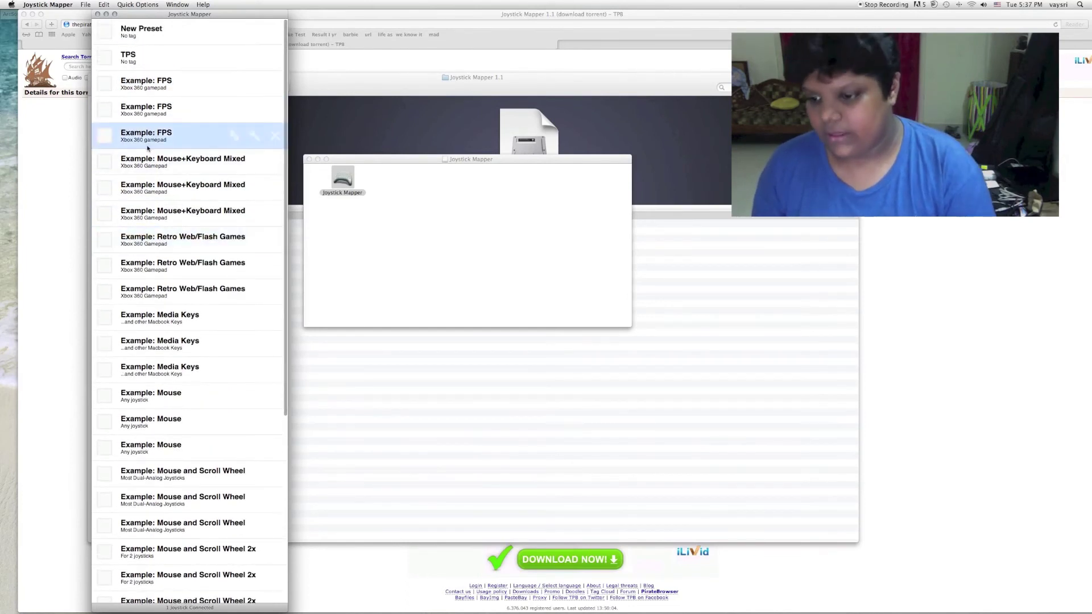
pyautogui.scroll(-3, 151, 171)
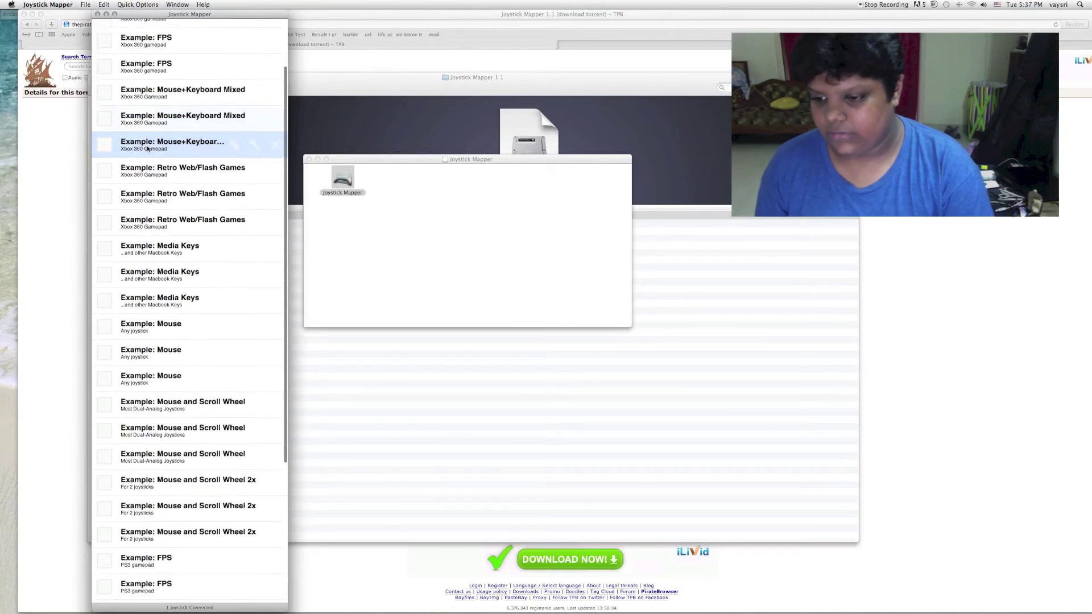
pyautogui.scroll(-4, 216, 410)
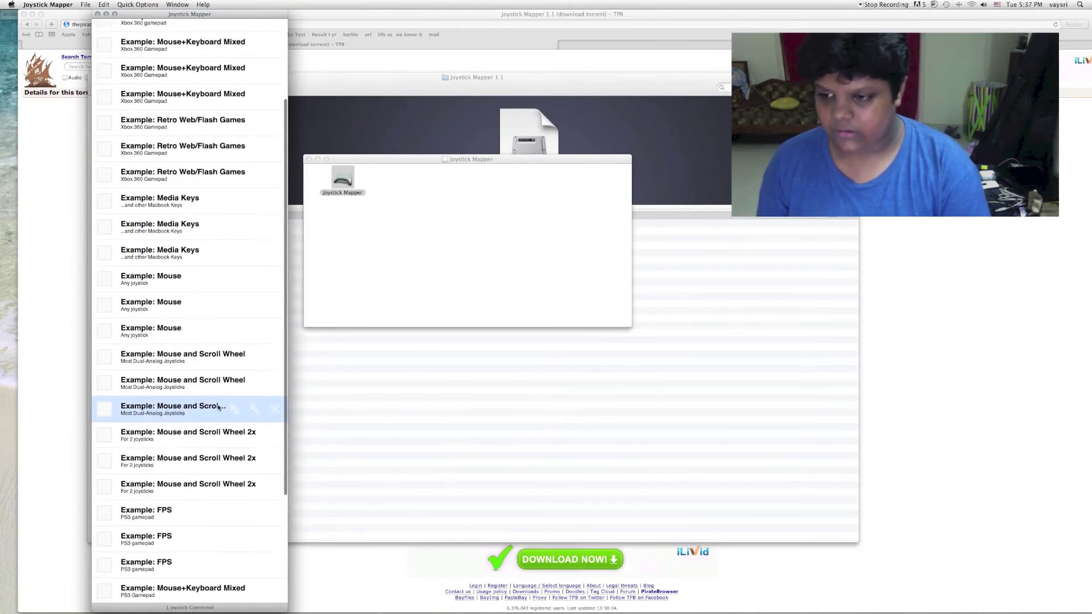
# Tick the Example: FPS (PS3 gamepad) preset to make it the active preset.
pyautogui.click(104, 470)
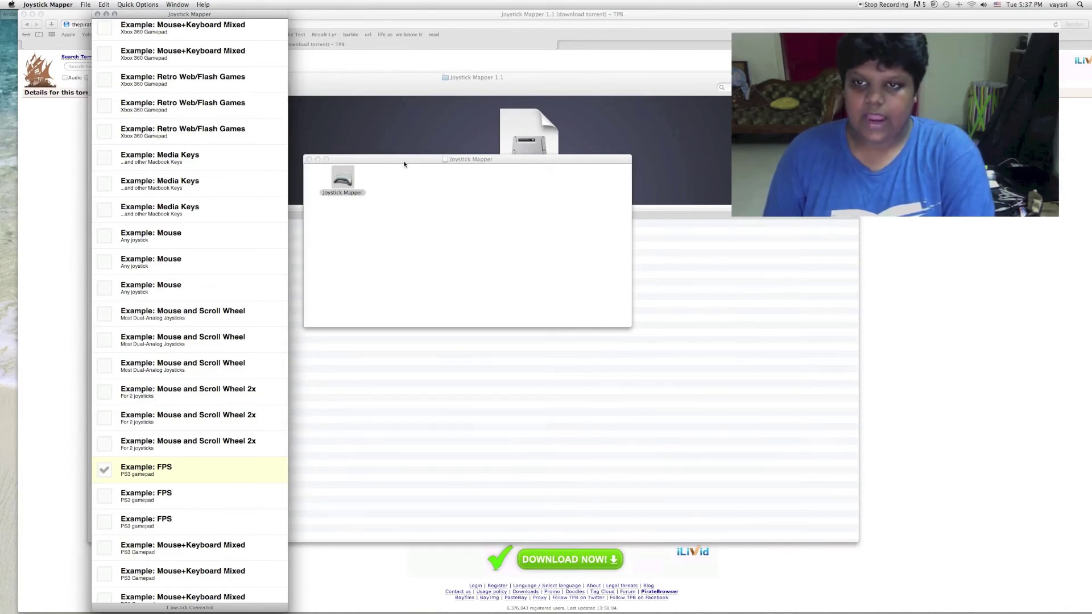
# Close the Joystick Mapper disk window, bringing the Joystick Mapper 1.1 folder forward.
pyautogui.moveTo(349, 163); pyautogui.dragTo(382, 172)
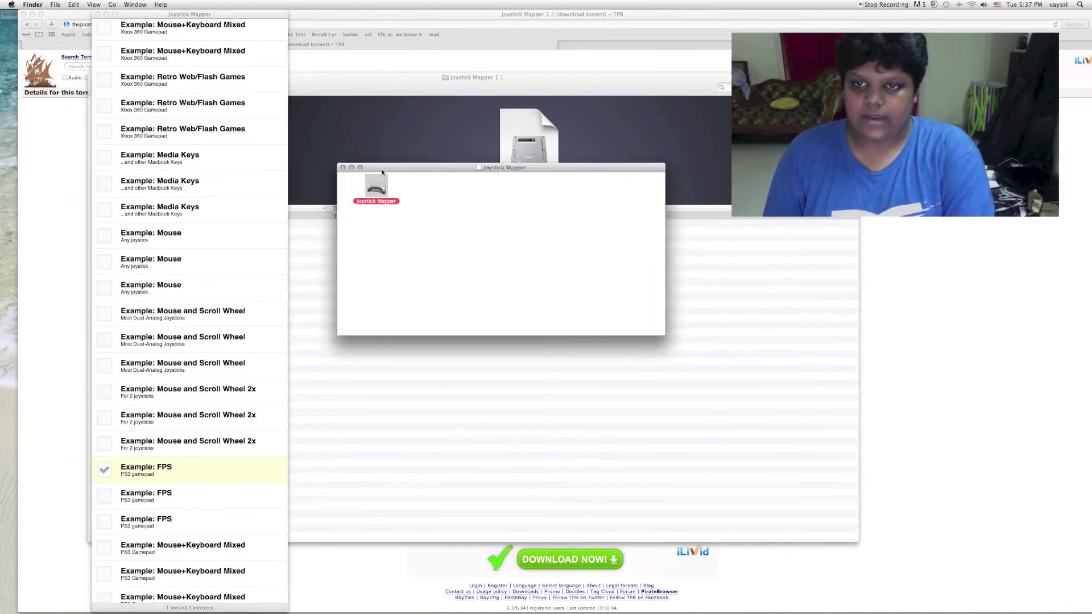
pyautogui.click(343, 167)
pyautogui.click(343, 167)
# Browse the installed apps in Launchpad, then dismiss it with Escape.
pyautogui.moveTo(566, 580)
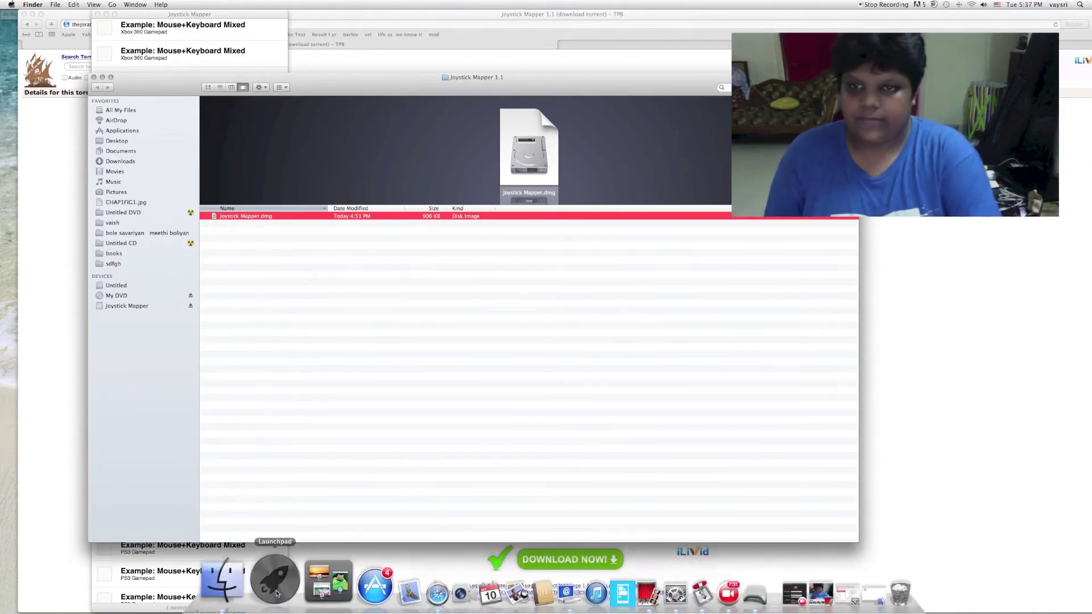
pyautogui.click(275, 580)
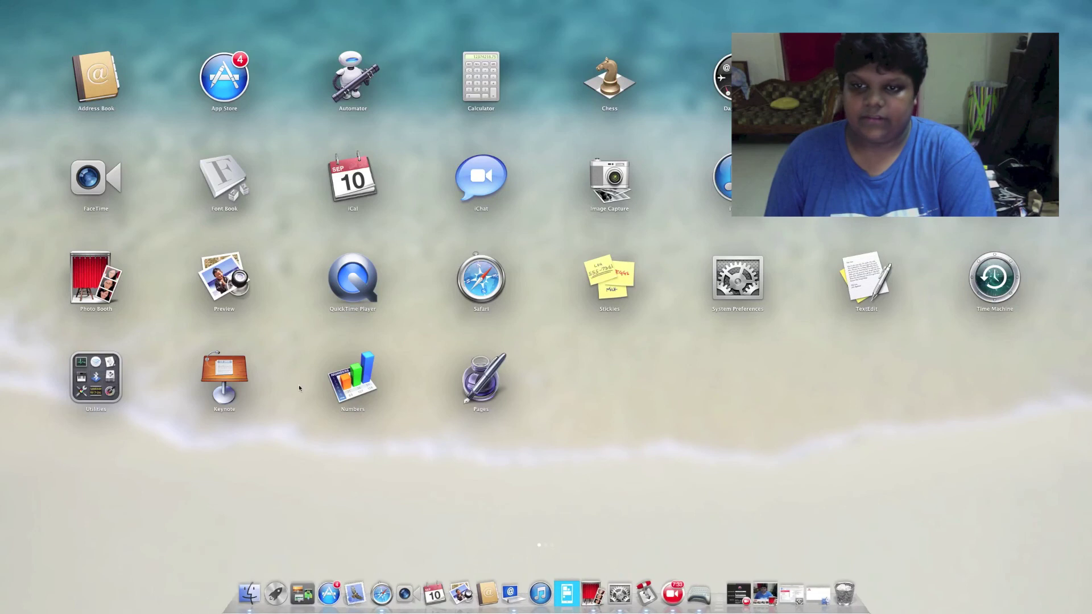
pyautogui.hscroll(5, 298, 384)
pyautogui.hscroll(-3, 299, 386)
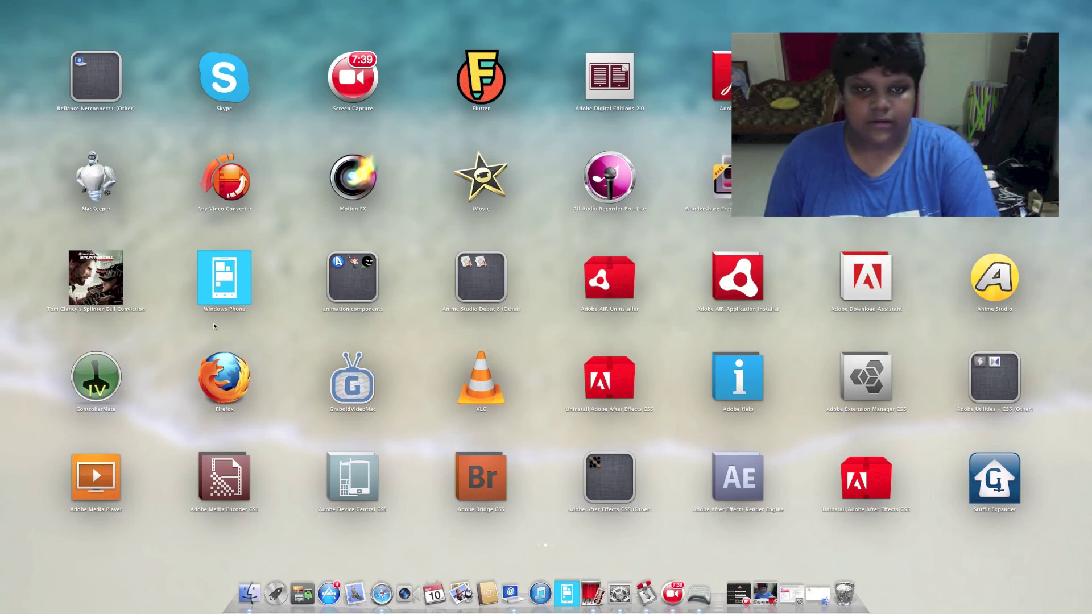
pyautogui.hscroll(3, 214, 326)
pyautogui.hscroll(-3, 722, 185)
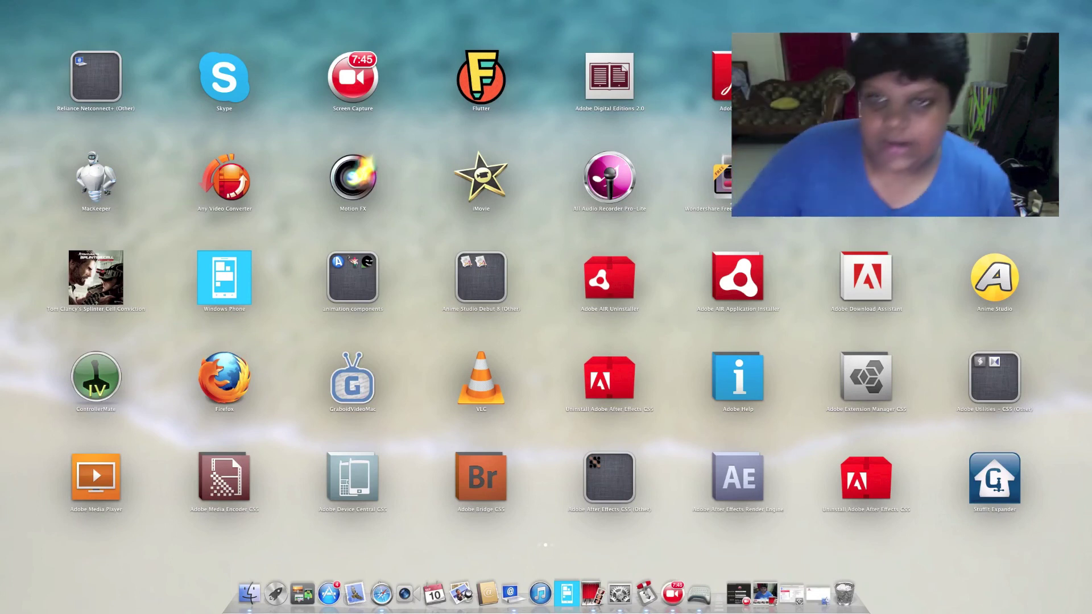
pyautogui.press('Escape')
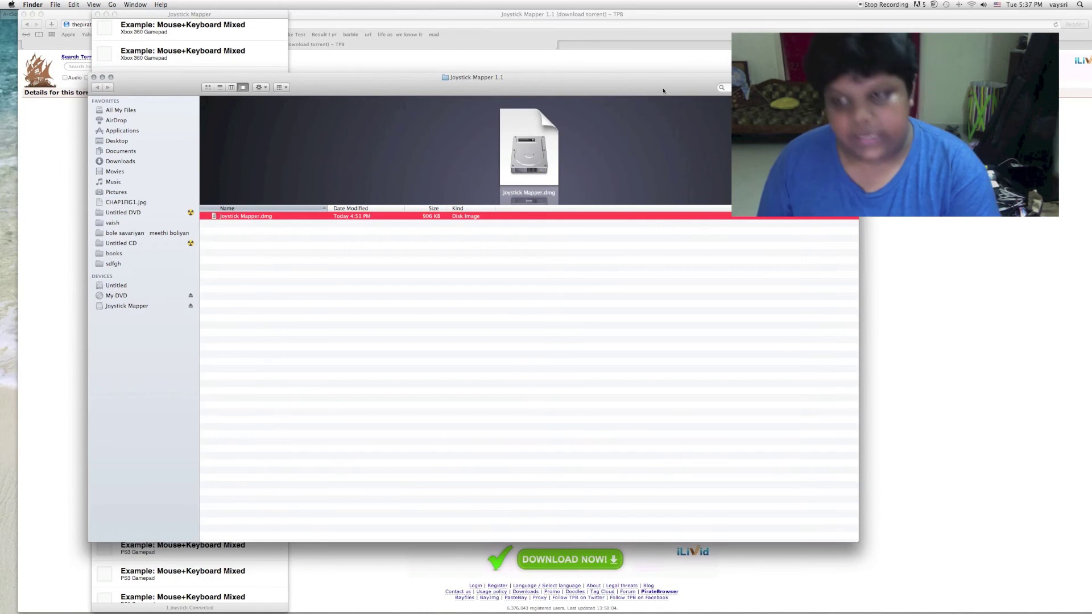
# Move the Joystick Mapper 1.1 folder aside and bring Safari's torrent page to the front.
pyautogui.moveTo(680, 77); pyautogui.dragTo(764, 73)
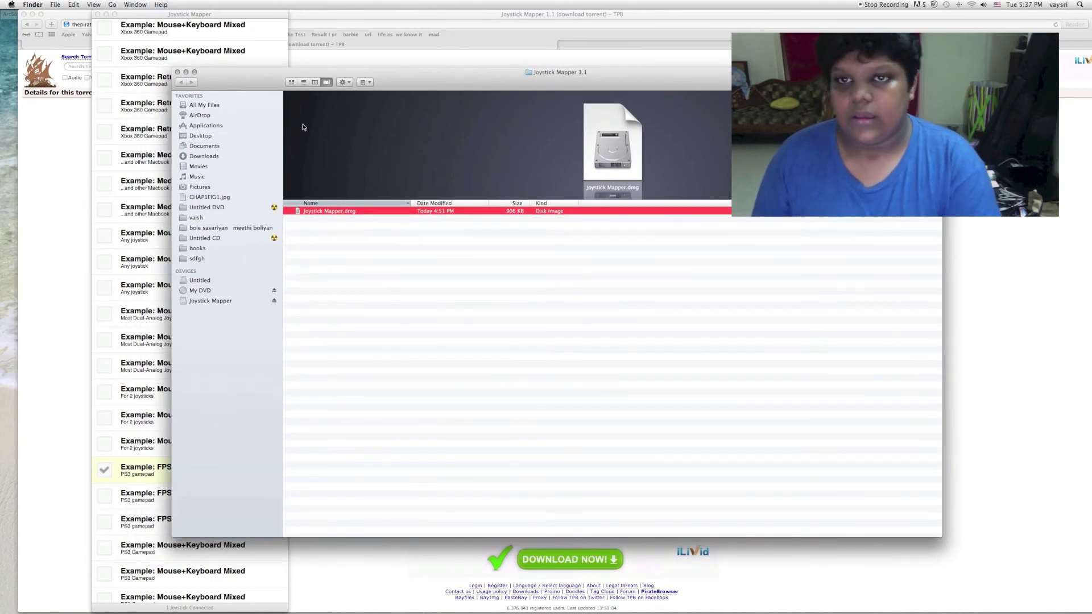
pyautogui.click(358, 13)
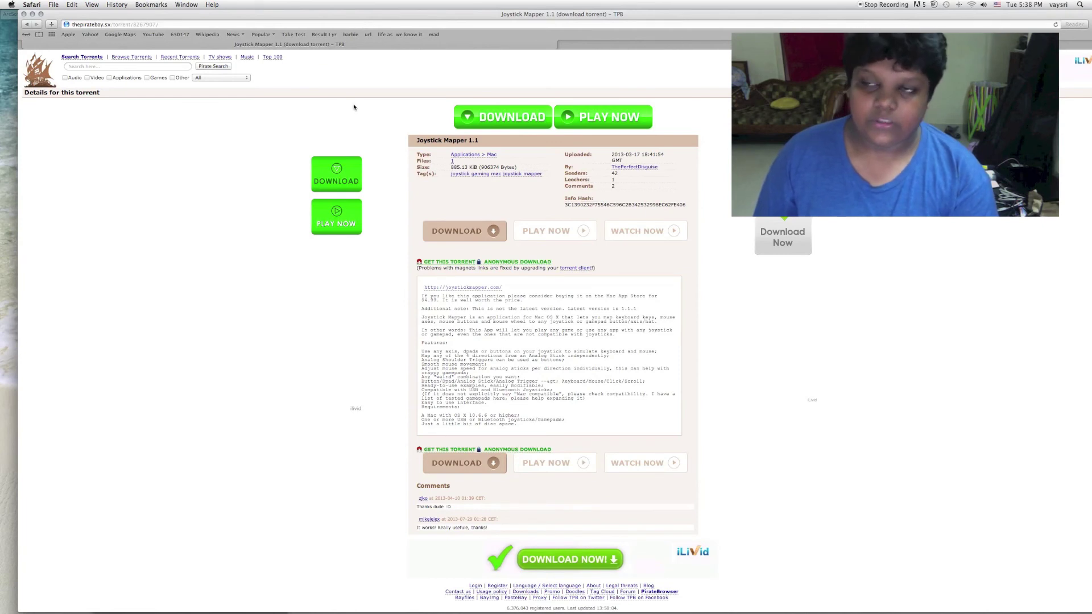